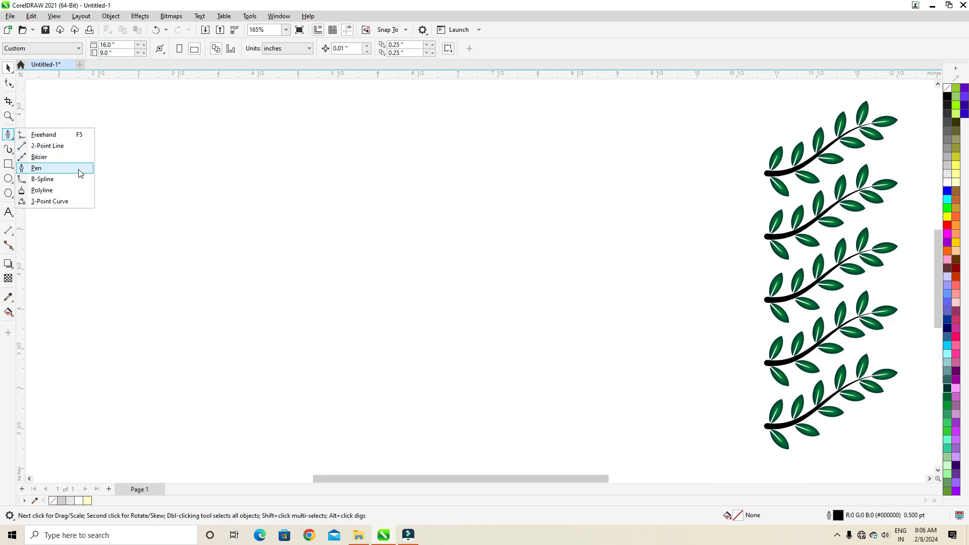
Draw a straight vertical line about 1.21 in tall with the Pen tool, closing the path back at its starting node
{"action": "left_click", "coordinate": [79, 169]}
{"action": "left_click", "coordinate": [159, 120]}
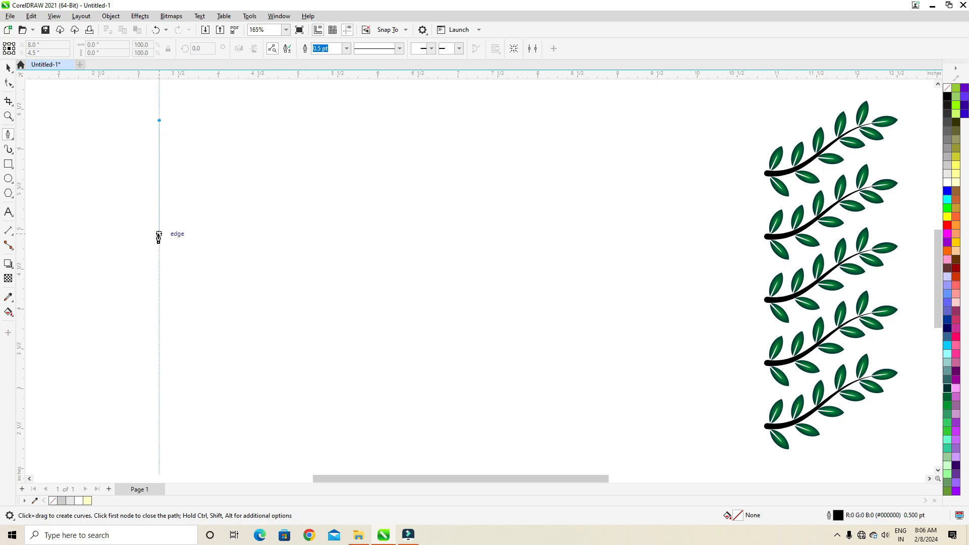
{"action": "left_click", "coordinate": [159, 217]}
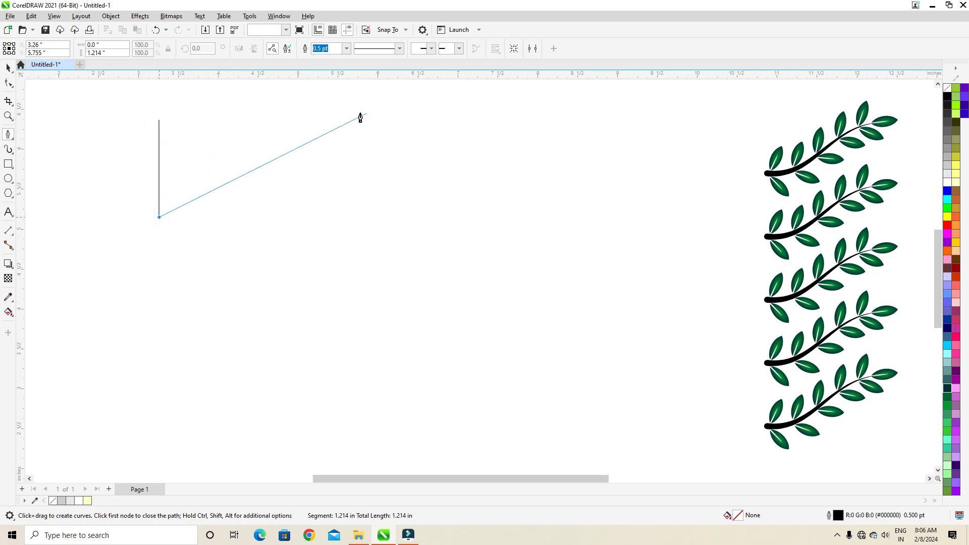
{"action": "left_click", "coordinate": [158, 121]}
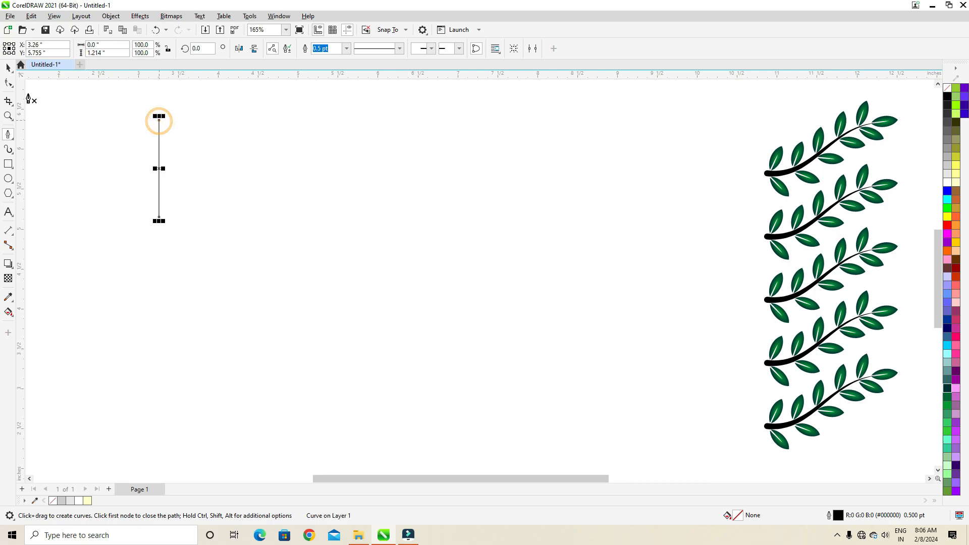
Draw a rising diagonal line about 2.33 in wide and 1.51 in high beside the vertical line with the Freehand tool
{"action": "left_click", "coordinate": [12, 138]}
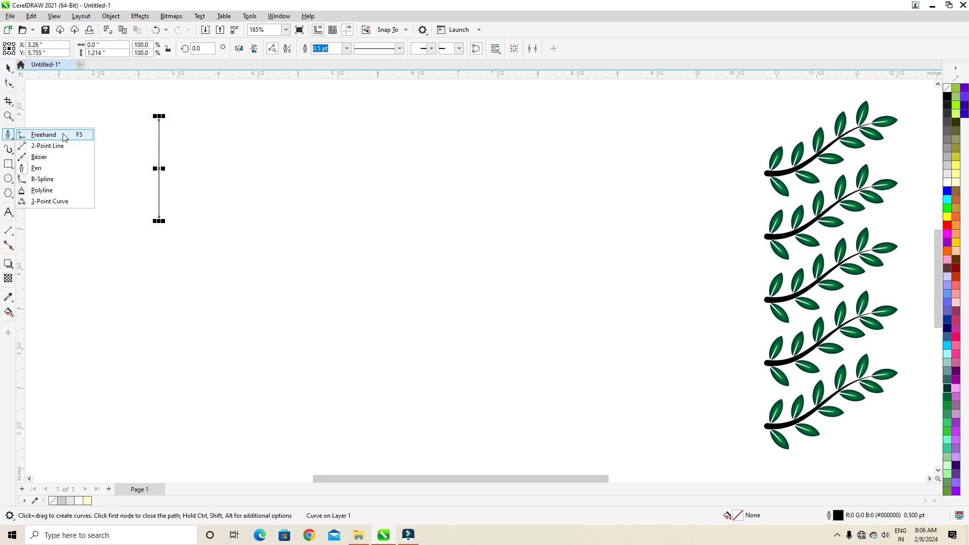
{"action": "left_click", "coordinate": [44, 135]}
{"action": "left_click", "coordinate": [244, 282]}
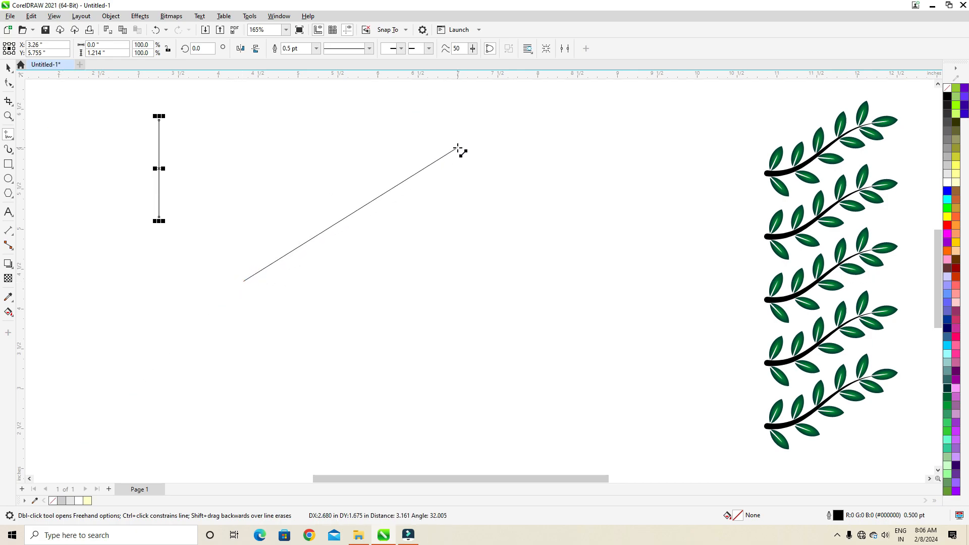
{"action": "left_click", "coordinate": [428, 161]}
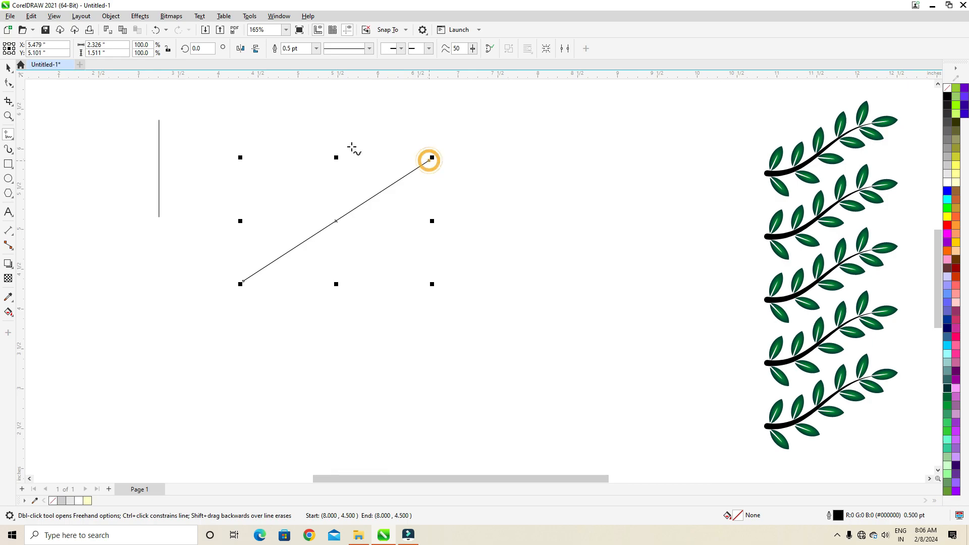
Convert the diagonal line to a curve and bend it into a smooth S-shaped stem by adjusting both end handles
{"action": "left_click", "coordinate": [9, 83]}
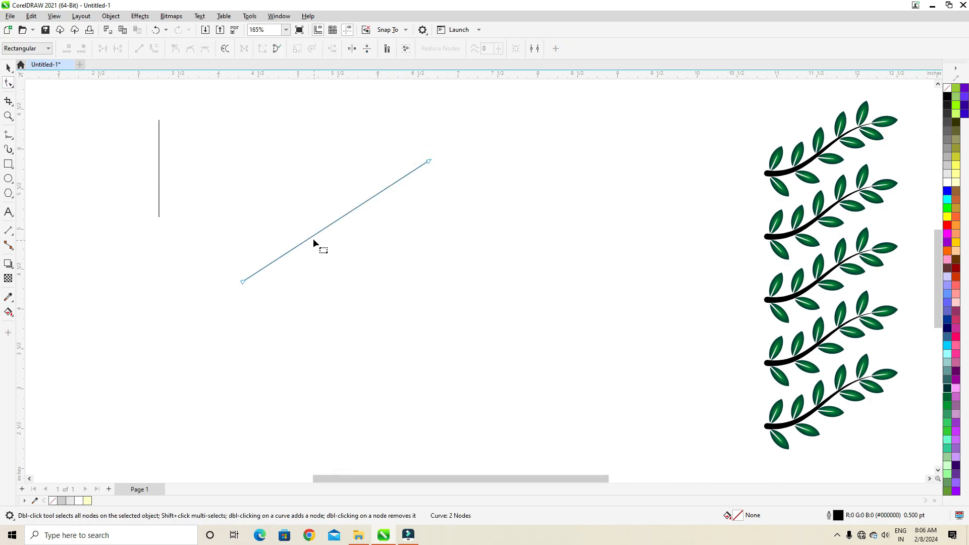
{"action": "left_click_drag", "start_coordinate": [435, 173], "coordinate": [457, 194]}
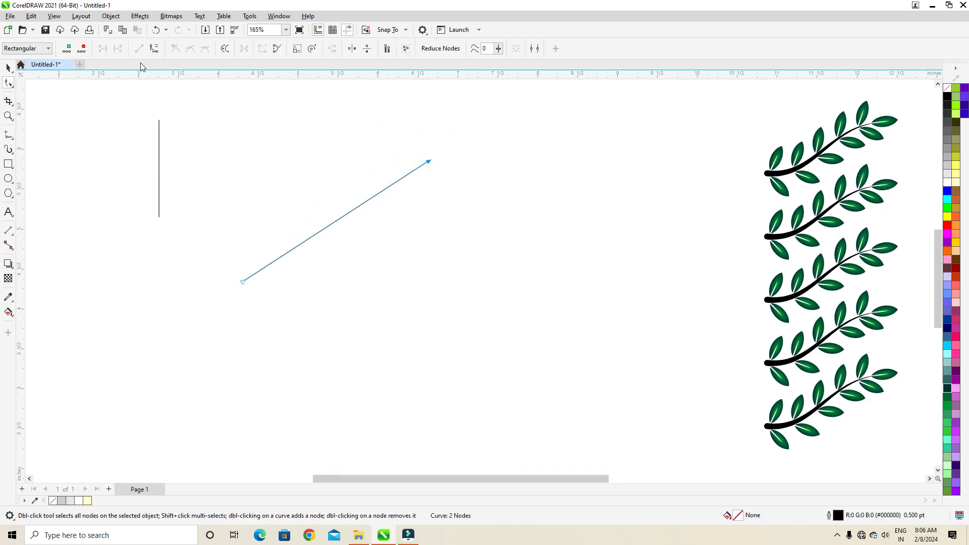
{"action": "left_click", "coordinate": [154, 49]}
{"action": "left_click", "coordinate": [8, 67]}
{"action": "left_click", "coordinate": [11, 86]}
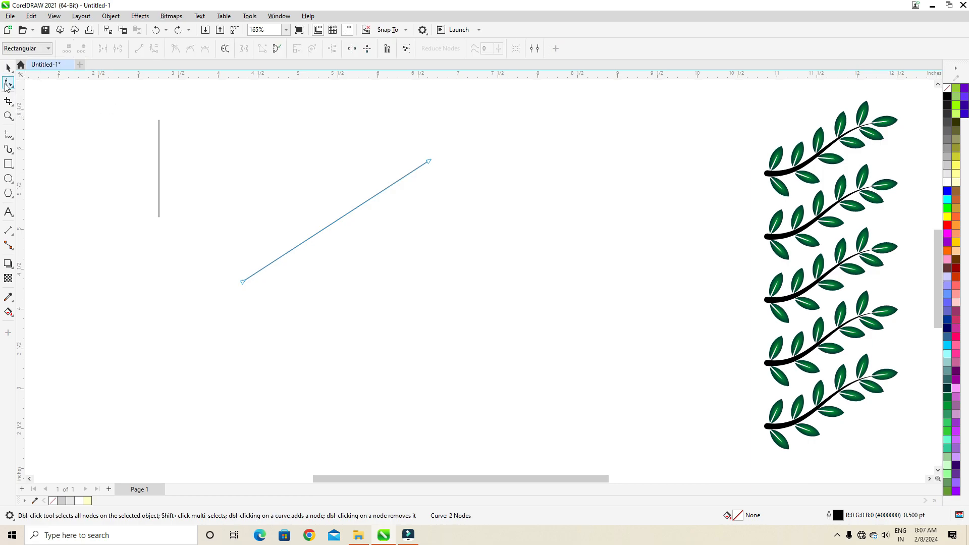
{"action": "left_click_drag", "start_coordinate": [402, 127], "coordinate": [481, 189]}
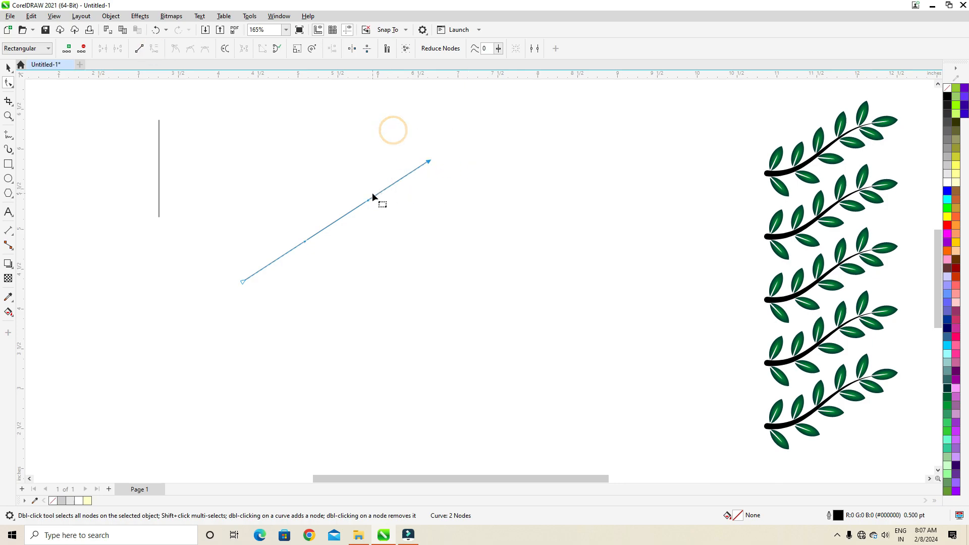
{"action": "left_click_drag", "start_coordinate": [368, 201], "coordinate": [364, 266]}
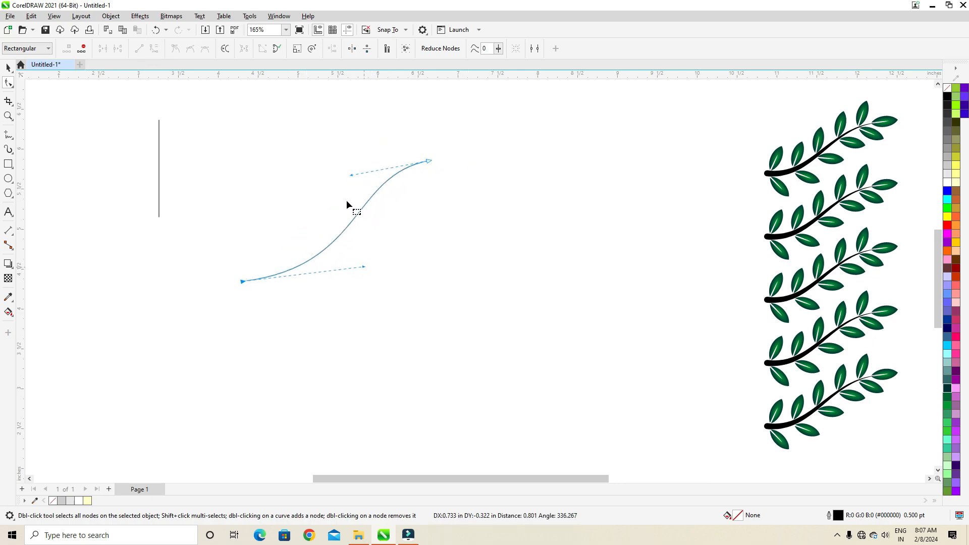
{"action": "left_click_drag", "start_coordinate": [350, 174], "coordinate": [333, 183]}
{"action": "left_click_drag", "start_coordinate": [364, 266], "coordinate": [362, 259]}
{"action": "left_click_drag", "start_coordinate": [333, 183], "coordinate": [320, 185]}
Move the S-shaped curve and the vertical line lower and further right on the page, keeping them apart
{"action": "left_click", "coordinate": [10, 69]}
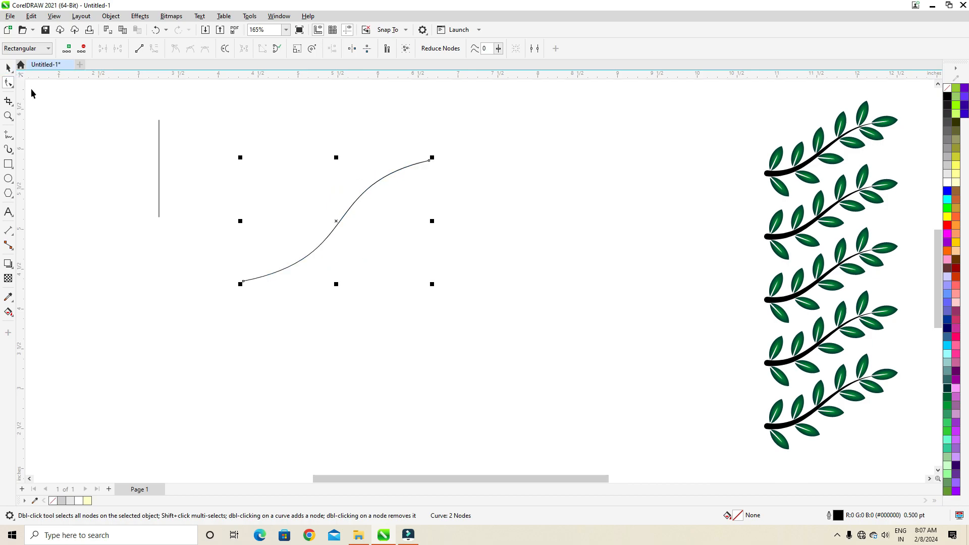
{"action": "left_click_drag", "start_coordinate": [333, 221], "coordinate": [450, 284]}
{"action": "left_click_drag", "start_coordinate": [158, 175], "coordinate": [251, 229]}
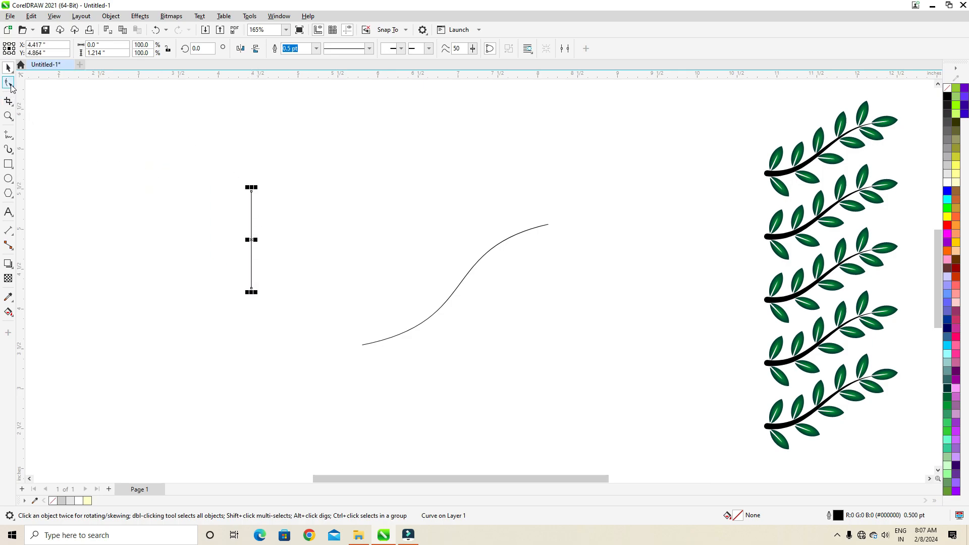
Convert the vertical path's segments to curves and bow them outward into a symmetric pointed leaf about 0.64 in wide
{"action": "left_click", "coordinate": [10, 84]}
{"action": "left_click_drag", "start_coordinate": [286, 303], "coordinate": [287, 304]}
{"action": "left_click", "coordinate": [155, 49]}
{"action": "left_click_drag", "start_coordinate": [251, 239], "coordinate": [227, 243]}
{"action": "left_click", "coordinate": [217, 171]}
{"action": "left_click_drag", "start_coordinate": [220, 183], "coordinate": [287, 222]}
{"action": "left_click", "coordinate": [220, 259]}
{"action": "left_click_drag", "start_coordinate": [215, 222], "coordinate": [215, 217]}
{"action": "left_click_drag", "start_coordinate": [284, 225], "coordinate": [286, 217]}
{"action": "left_click_drag", "start_coordinate": [281, 258], "coordinate": [284, 262]}
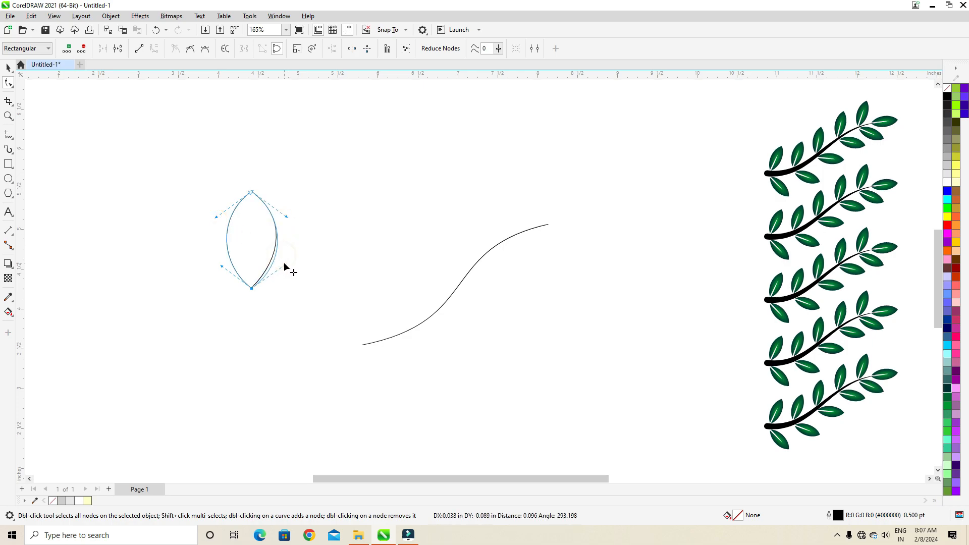
{"action": "left_click", "coordinate": [9, 67]}
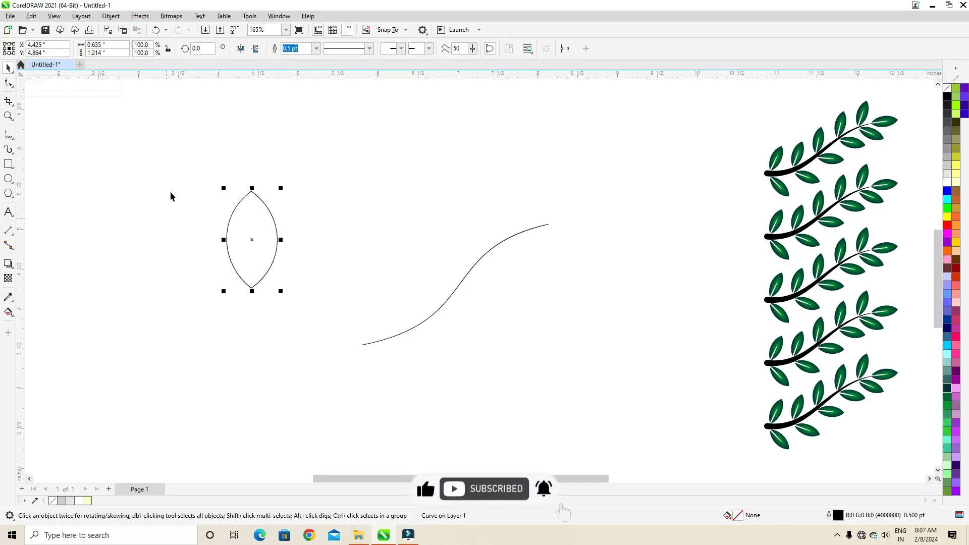
Paste a copy of the leaf in place and narrow it about its centre to a sliver about 0.08 in wide
{"action": "left_click", "coordinate": [242, 222]}
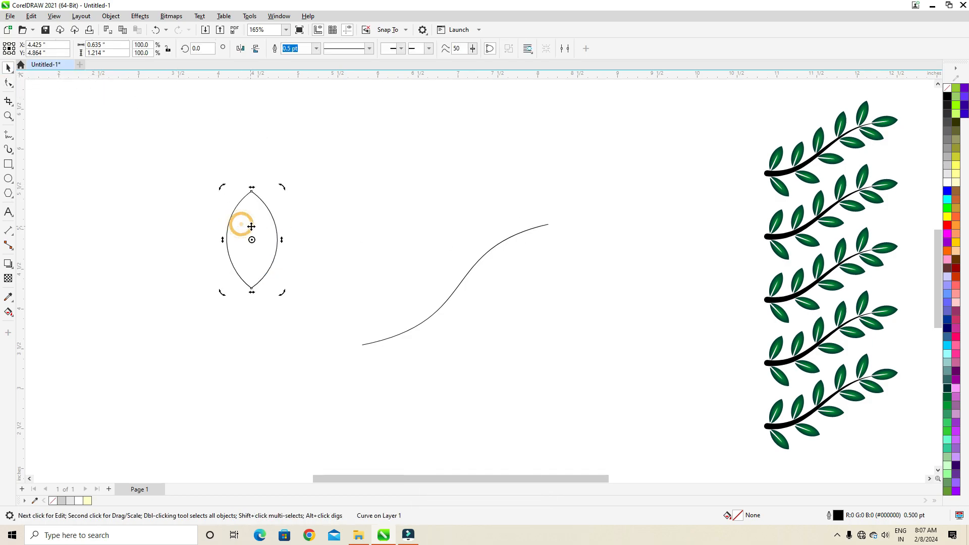
{"action": "left_click", "coordinate": [255, 225]}
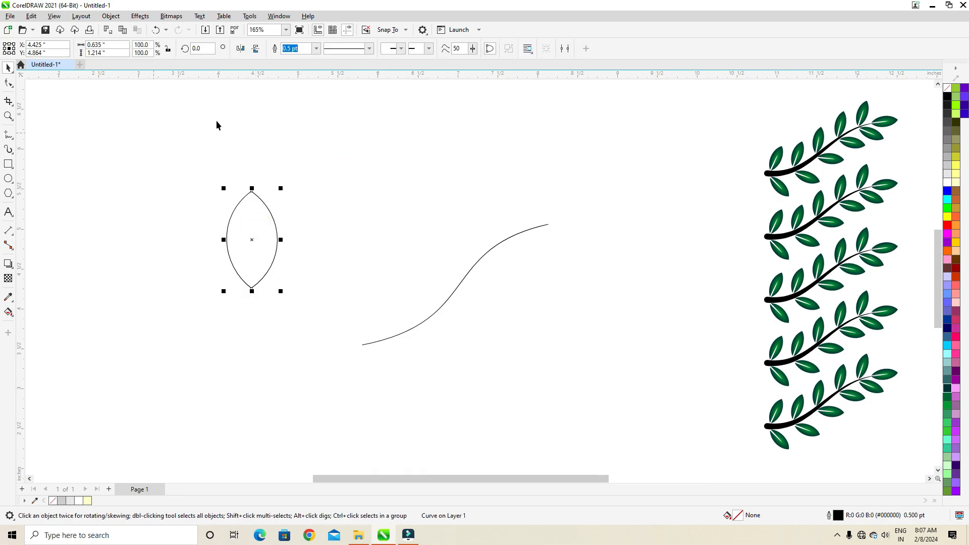
{"action": "left_click", "coordinate": [31, 16]}
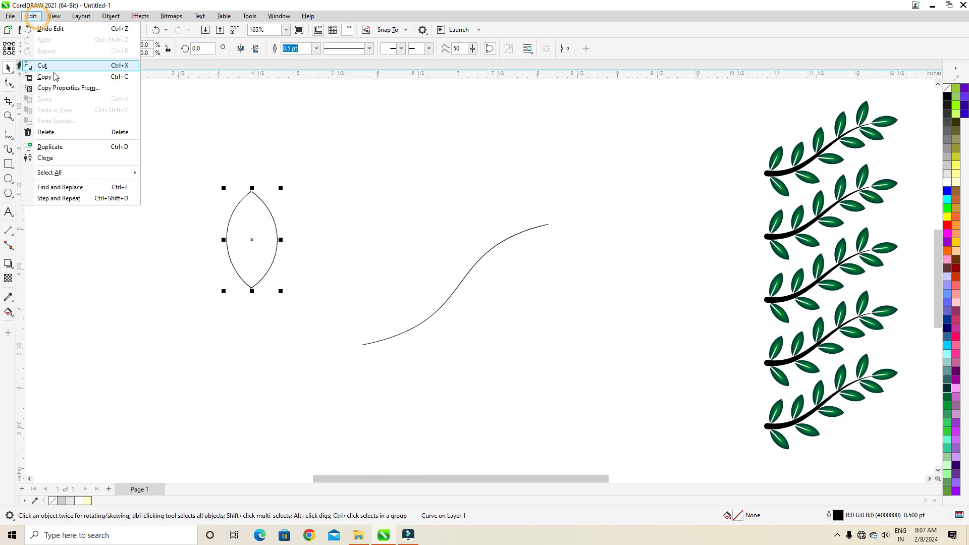
{"action": "left_click", "coordinate": [48, 74]}
{"action": "left_click", "coordinate": [31, 16]}
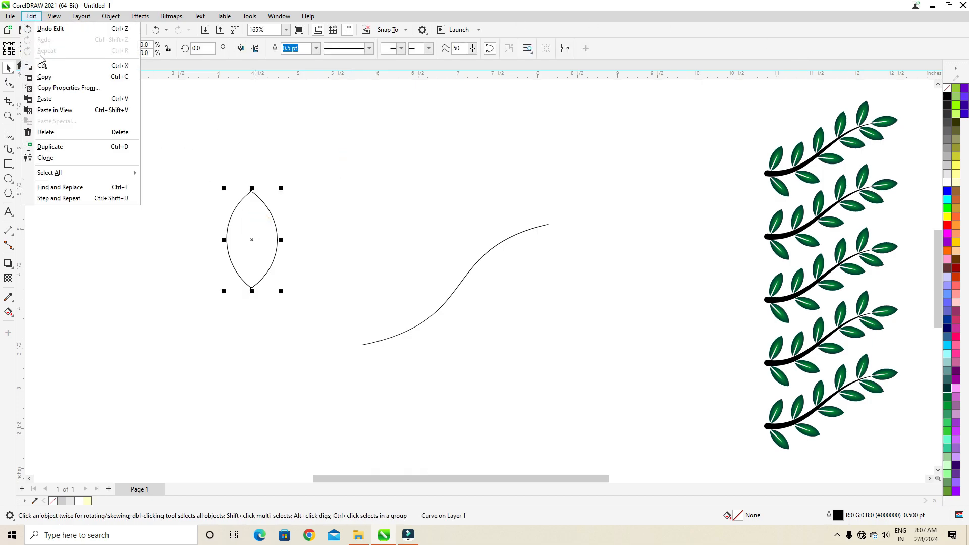
{"action": "left_click", "coordinate": [51, 100]}
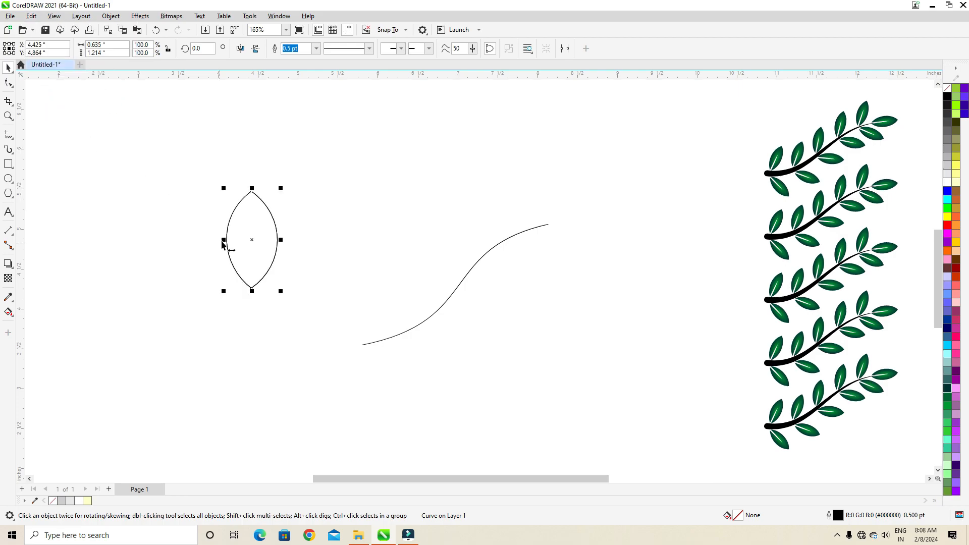
{"action": "left_click_drag", "start_coordinate": [224, 241], "coordinate": [245, 245]}
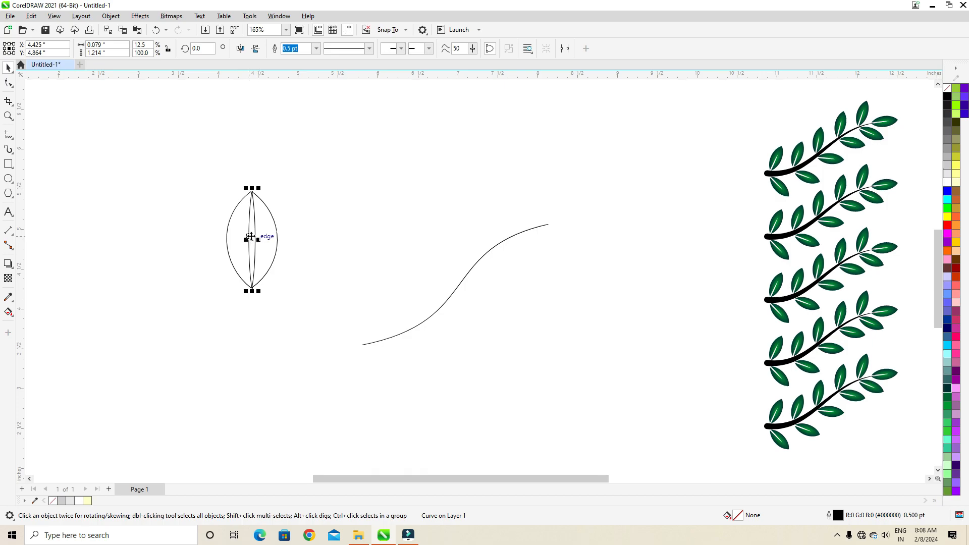
Move the narrow copy down over the leaf's lower part and cut it out of the leaf with Back Minus Front
{"action": "left_click_drag", "start_coordinate": [254, 241], "coordinate": [251, 268]}
{"action": "left_click", "coordinate": [159, 224]}
{"action": "left_click_drag", "start_coordinate": [314, 352], "coordinate": [314, 352]}
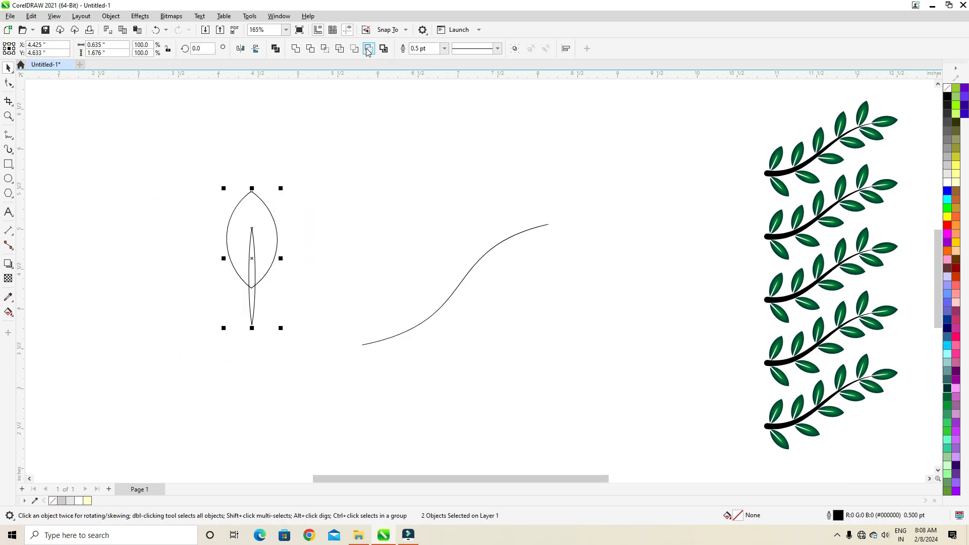
{"action": "left_click", "coordinate": [369, 49]}
Enlarge the notched leaf to about 1.14 in wide and 2.37 in high
{"action": "mouse_move", "coordinate": [265, 231]}
{"action": "left_mouse_down"}
{"action": "mouse_move", "coordinate": [419, 232]}
{"action": "mouse_move", "coordinate": [283, 232]}
{"action": "left_mouse_up"}
{"action": "left_click_drag", "start_coordinate": [305, 297], "coordinate": [403, 382]}
{"action": "left_click_drag", "start_coordinate": [210, 245], "coordinate": [217, 249]}
{"action": "left_click", "coordinate": [175, 222]}
{"action": "left_click_drag", "start_coordinate": [277, 181], "coordinate": [315, 203]}
{"action": "left_click_drag", "start_coordinate": [256, 145], "coordinate": [277, 187]}
{"action": "left_click", "coordinate": [214, 189]}
{"action": "left_click_drag", "start_coordinate": [281, 221], "coordinate": [229, 186]}
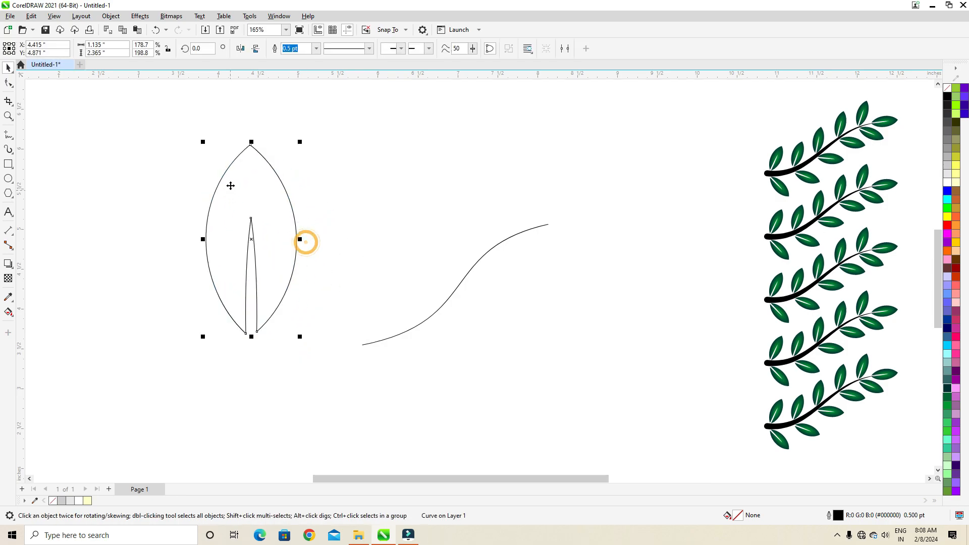
Apply a fountain fill running from the leaf's tip to its base and change it to an elliptical fountain fill
{"action": "left_click", "coordinate": [13, 316]}
{"action": "left_click", "coordinate": [65, 315]}
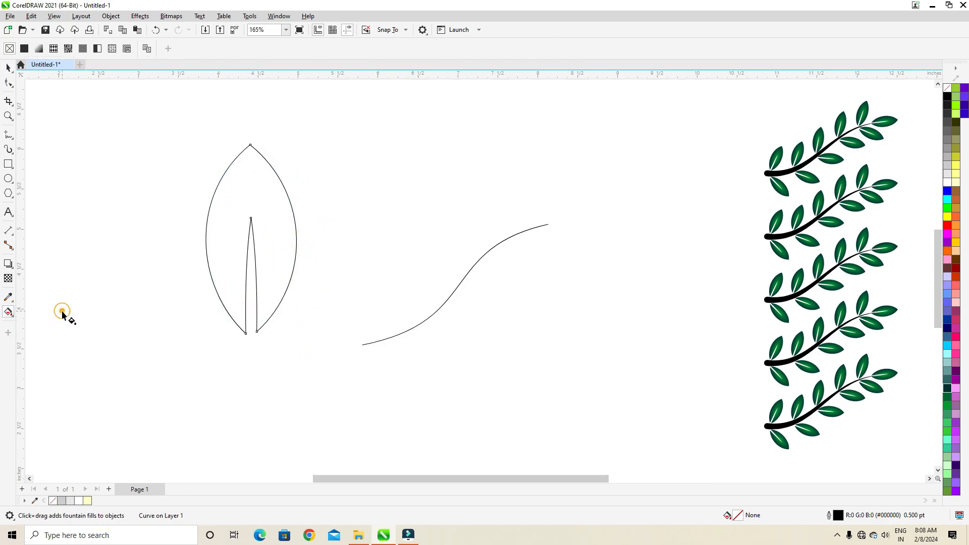
{"action": "left_click_drag", "start_coordinate": [238, 153], "coordinate": [241, 313]}
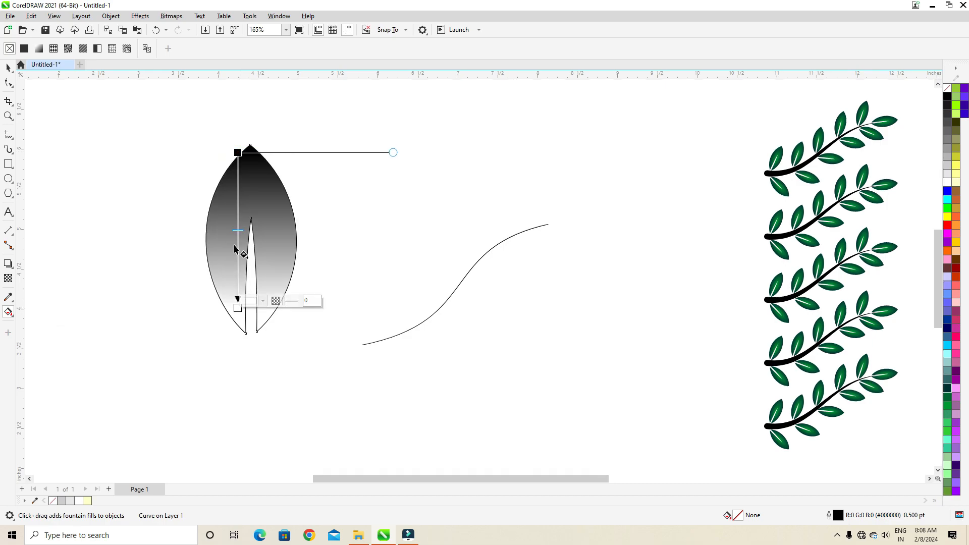
{"action": "left_click_drag", "start_coordinate": [237, 152], "coordinate": [250, 145]}
{"action": "left_click_drag", "start_coordinate": [236, 307], "coordinate": [245, 333]}
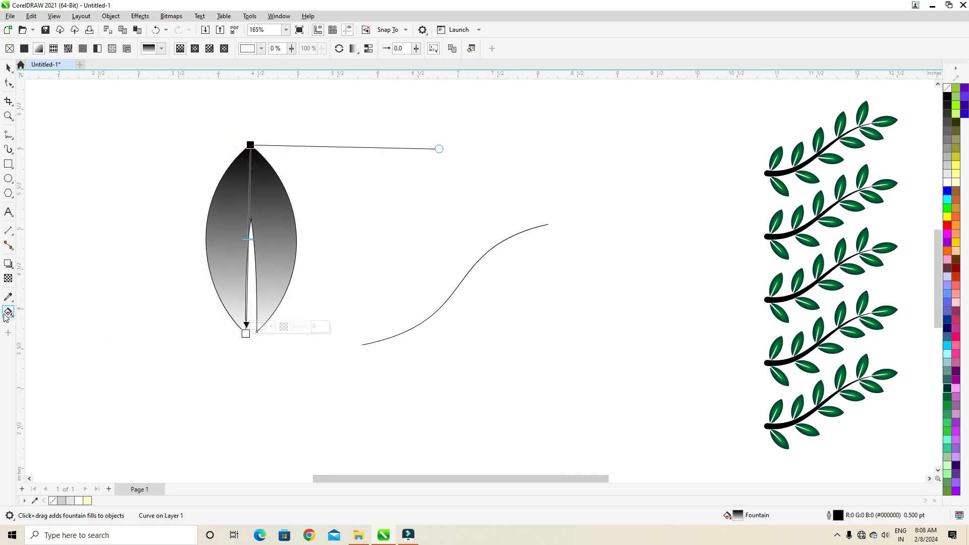
{"action": "left_click", "coordinate": [196, 48]}
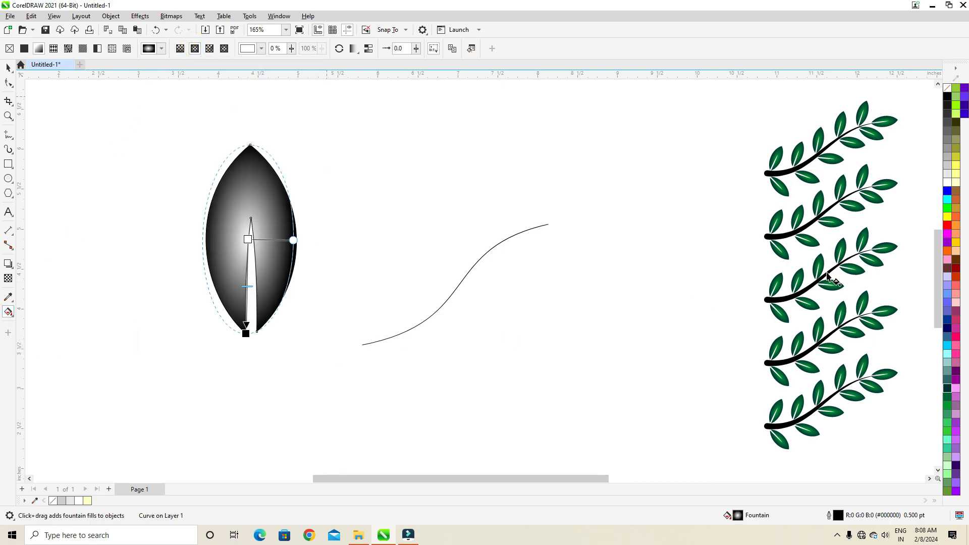
Colour the leaf's elliptical fountain fill green at the centre and dark green at the outer edge
{"action": "left_click_drag", "start_coordinate": [947, 410], "coordinate": [248, 240]}
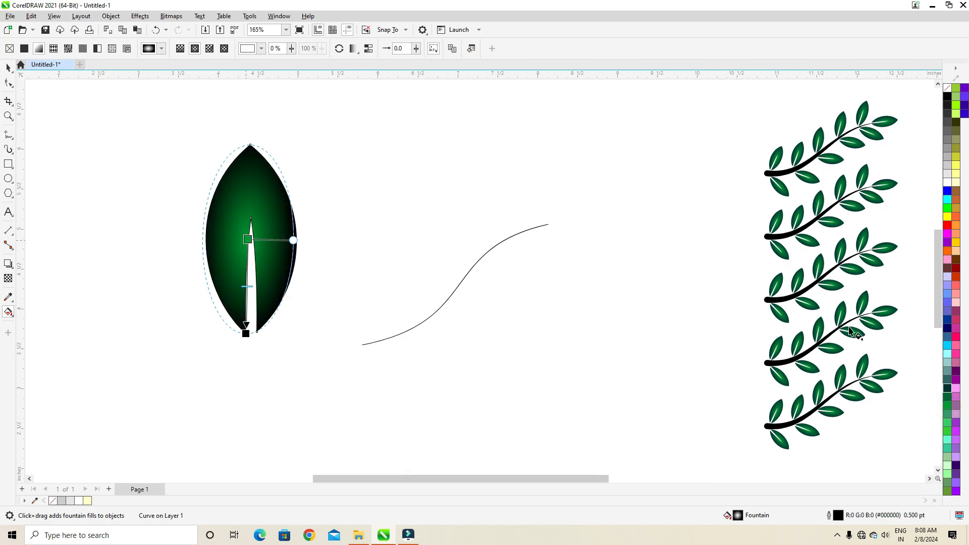
{"action": "left_click_drag", "start_coordinate": [947, 388], "coordinate": [254, 273]}
{"action": "left_click_drag", "start_coordinate": [247, 334], "coordinate": [244, 331]}
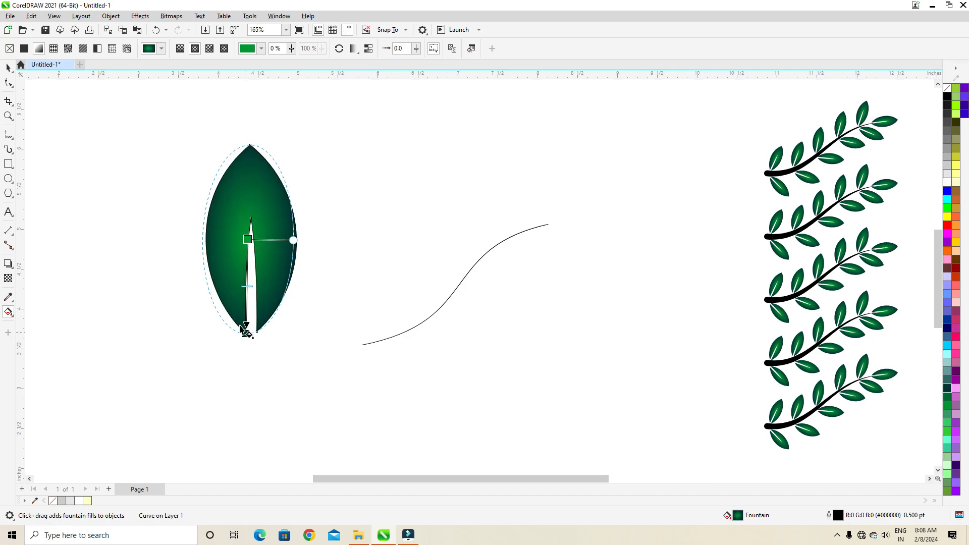
Remove the leaf's outline by setting its outline colour to none
{"action": "left_click", "coordinate": [6, 69]}
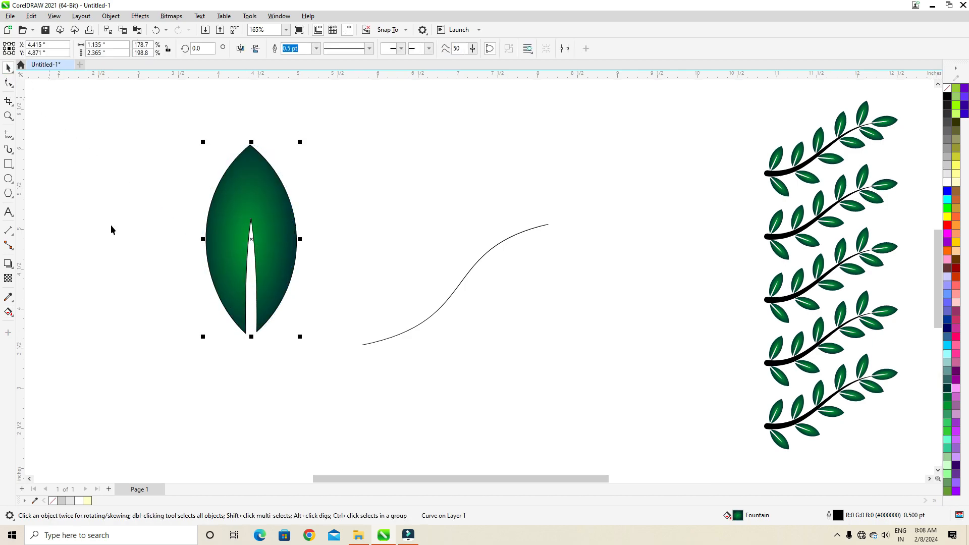
{"action": "right_click", "coordinate": [53, 504]}
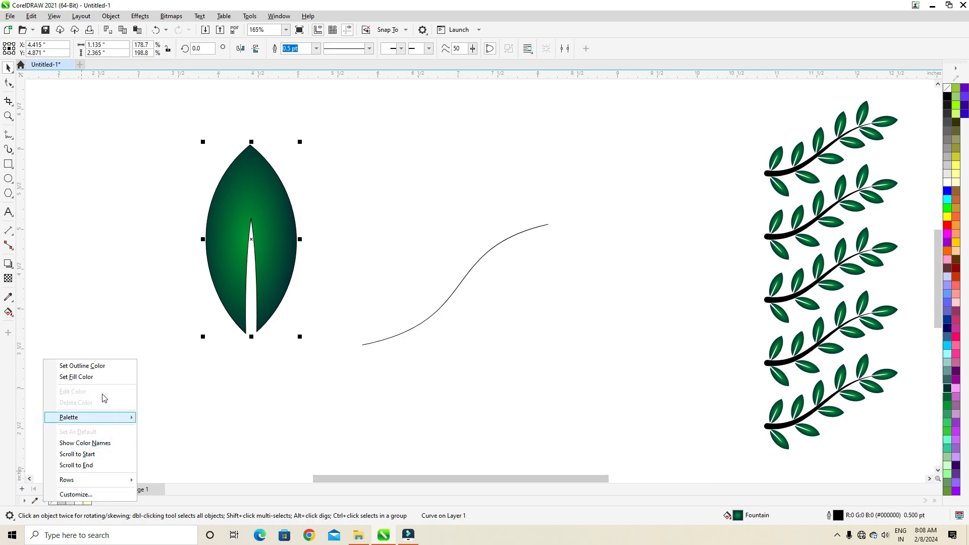
{"action": "left_click", "coordinate": [83, 366]}
Shrink the leaf to a small size above the stem's upper end and move the S-shaped stem left, clear of the leaf
{"action": "left_click", "coordinate": [227, 253]}
{"action": "left_click_drag", "start_coordinate": [204, 141], "coordinate": [493, 196]}
{"action": "left_click", "coordinate": [200, 245]}
{"action": "left_click_drag", "start_coordinate": [477, 261], "coordinate": [347, 265]}
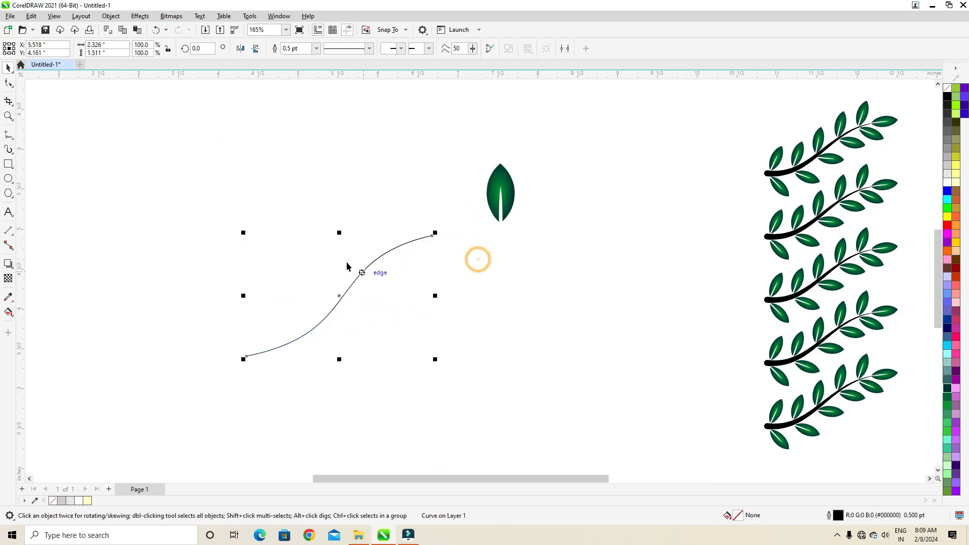
Apply an Artistic Media preset stroke to the S-shaped stem, thick at the base and tapering to the tip, with a 0.13" stroke width
{"action": "left_click", "coordinate": [15, 155]}
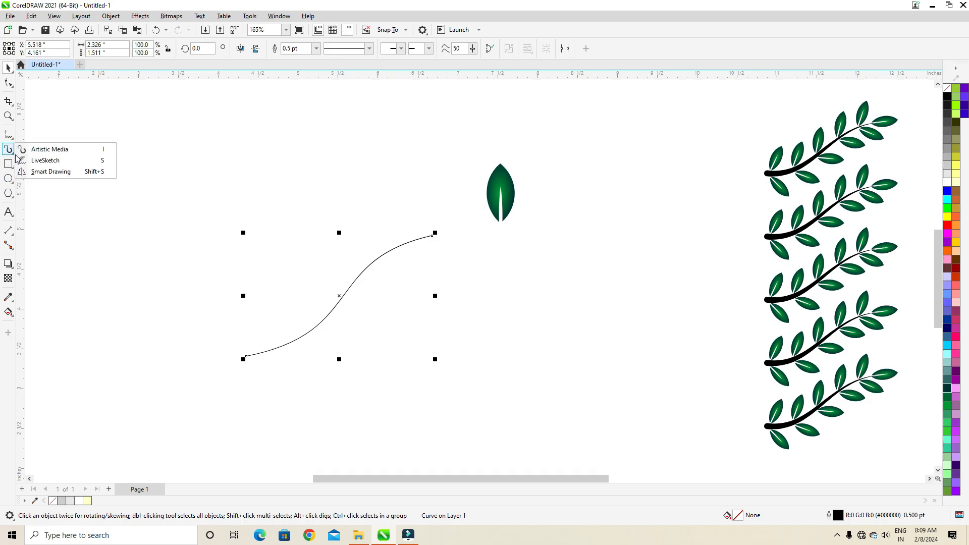
{"action": "left_click", "coordinate": [67, 150]}
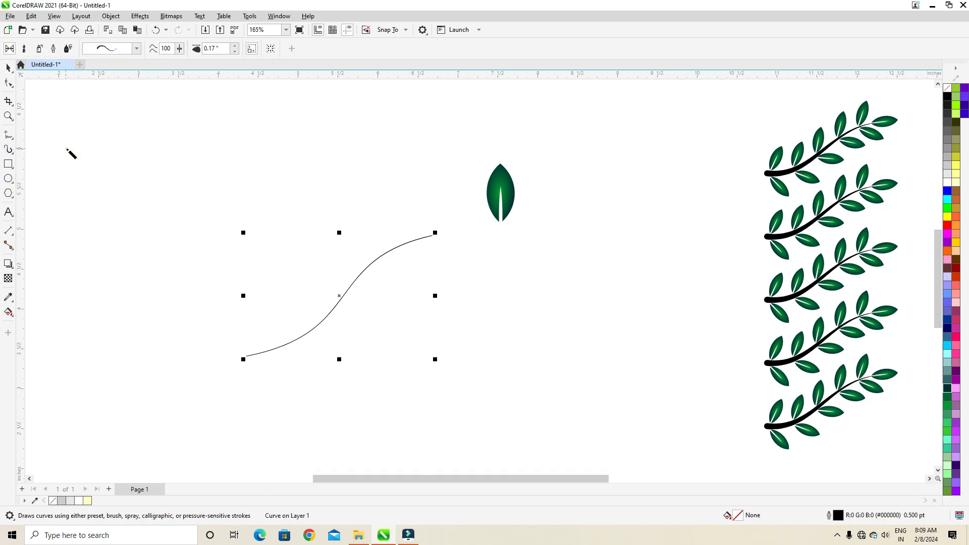
{"action": "left_click", "coordinate": [136, 49]}
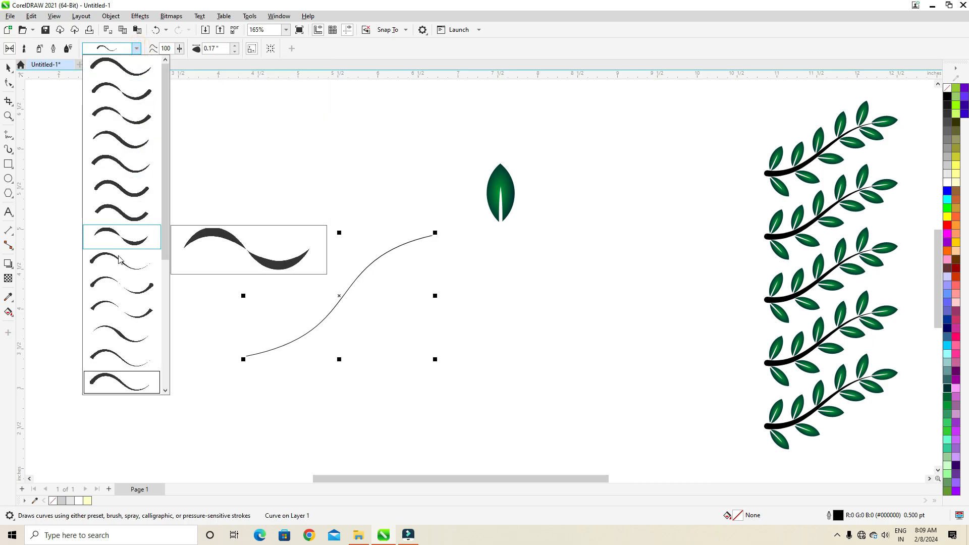
{"action": "left_click", "coordinate": [112, 381]}
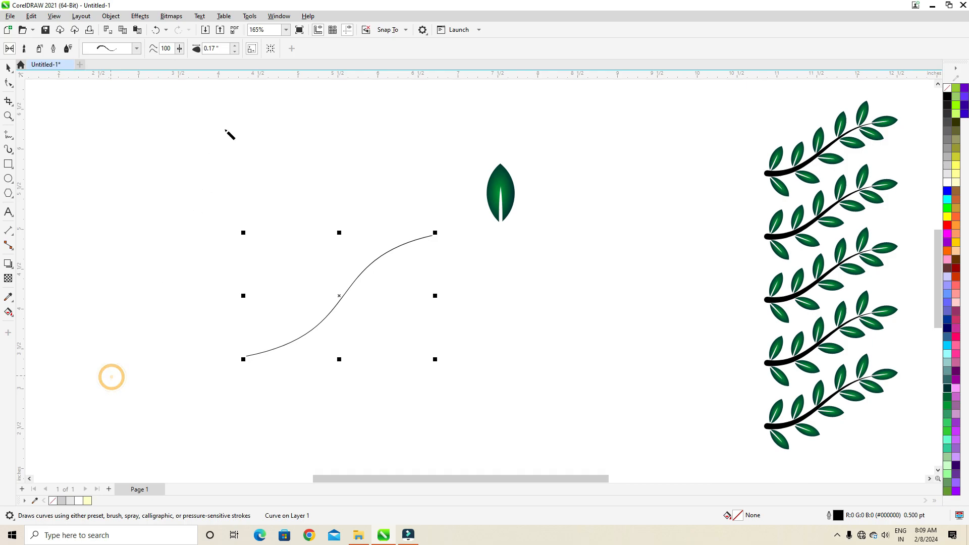
{"action": "left_click", "coordinate": [235, 46]}
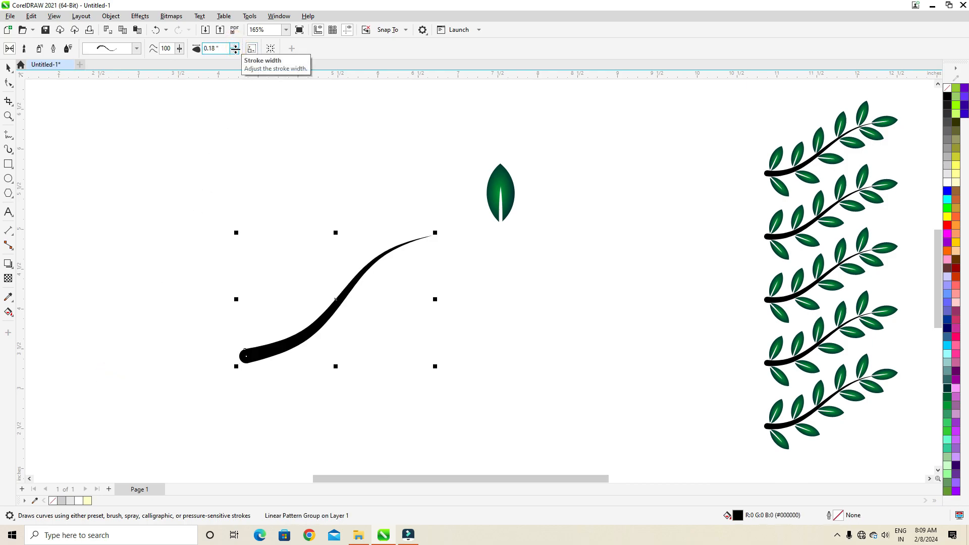
{"action": "left_click", "coordinate": [235, 51]}
{"action": "left_click", "coordinate": [235, 51]}
{"action": "left_click", "coordinate": [235, 51]}
{"action": "left_click", "coordinate": [235, 50]}
{"action": "left_click", "coordinate": [236, 51]}
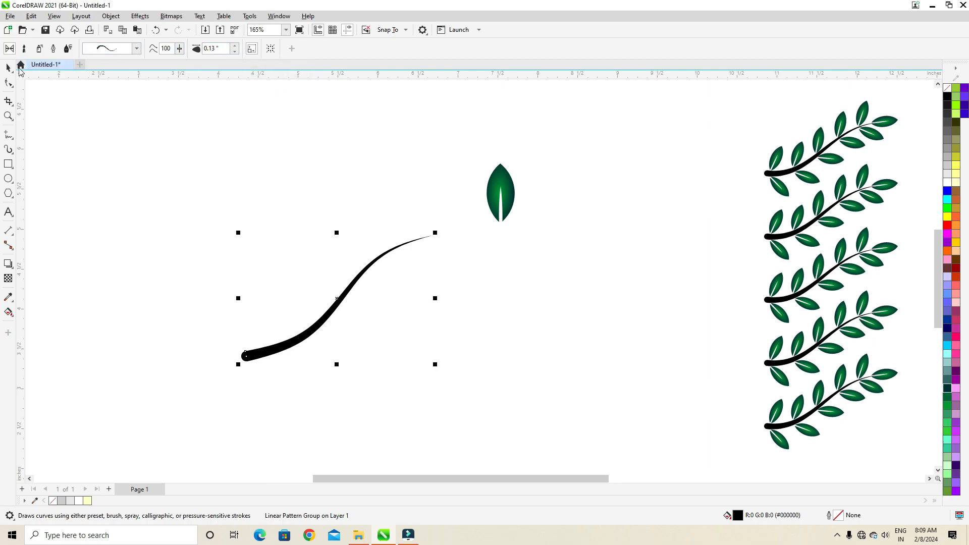
Move the tapered stem upward and enlarge it slightly
{"action": "left_click", "coordinate": [9, 69]}
{"action": "left_click", "coordinate": [79, 144]}
{"action": "left_click_drag", "start_coordinate": [308, 337], "coordinate": [308, 301]}
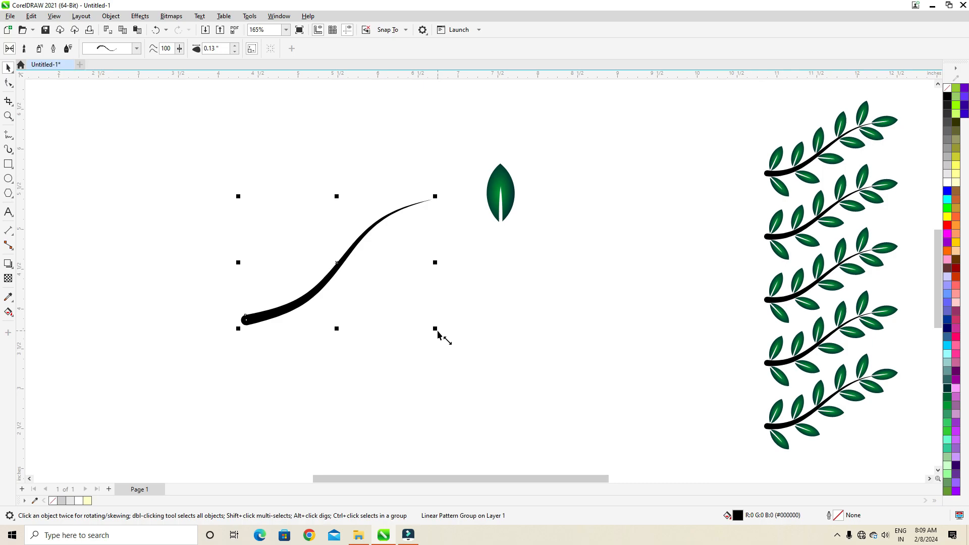
{"action": "mouse_move", "coordinate": [438, 331]}
{"action": "left_mouse_down", "text": "shift"}
{"action": "mouse_move", "coordinate": [459, 349]}
{"action": "mouse_move", "coordinate": [454, 340]}
{"action": "left_mouse_up", "text": "shift"}
{"action": "left_click", "coordinate": [483, 283]}
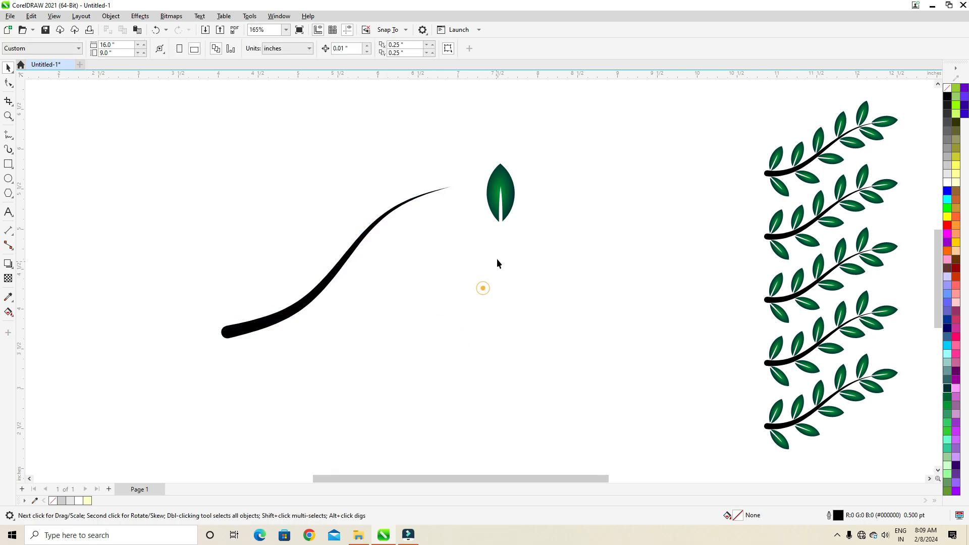
Attach the leaf to the stem's thin tip, rotated to 286.94° so it continues the stem's direction
{"action": "left_click_drag", "start_coordinate": [494, 190], "coordinate": [411, 165]}
{"action": "left_click", "coordinate": [412, 164]}
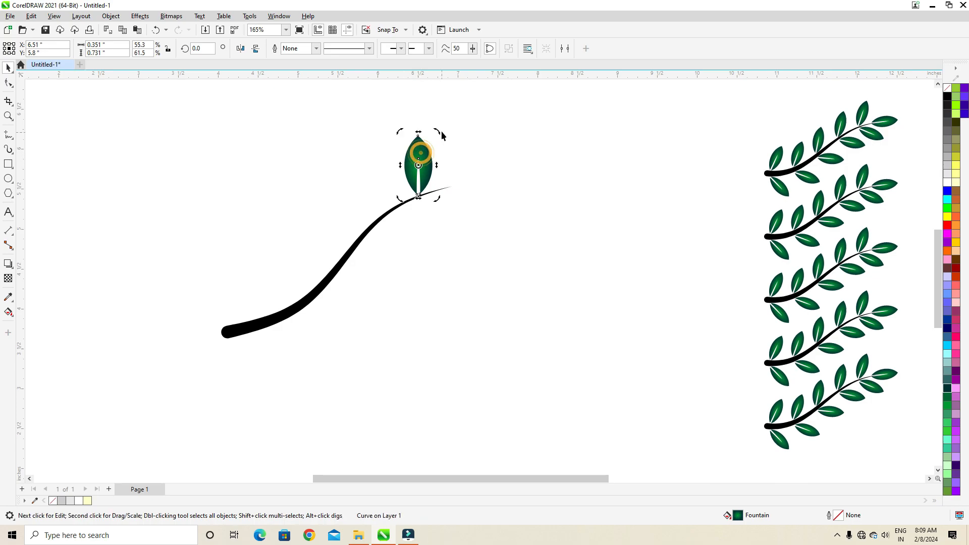
{"action": "left_click_drag", "start_coordinate": [440, 133], "coordinate": [470, 193]}
{"action": "left_click_drag", "start_coordinate": [494, 156], "coordinate": [497, 169]}
{"action": "left_click", "coordinate": [457, 225]}
{"action": "left_click", "coordinate": [458, 199]}
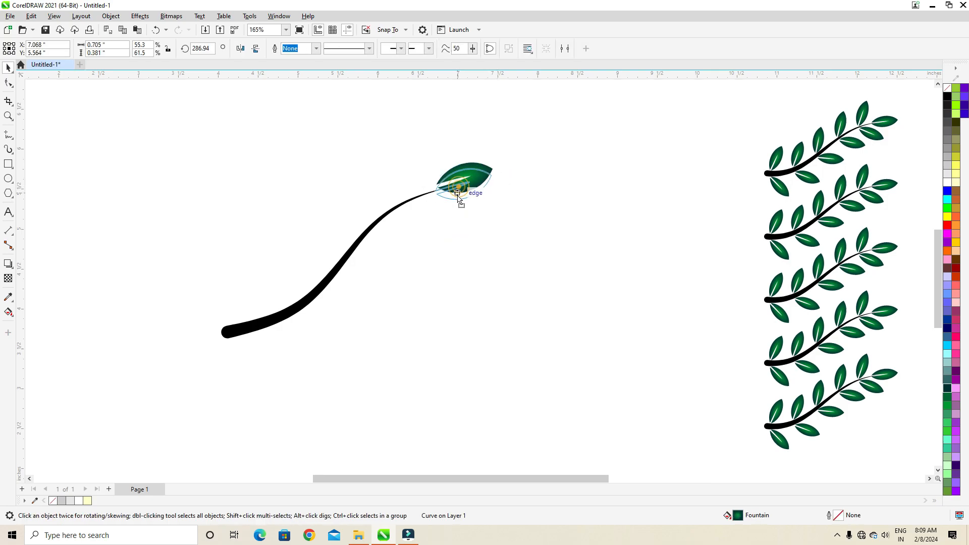
{"action": "left_click_drag", "start_coordinate": [458, 196], "coordinate": [456, 197]}
{"action": "left_click", "coordinate": [388, 188]}
Place a copy of the tip leaf above the stem's thick lower end and rotate it nearly upright
{"action": "left_click", "coordinate": [454, 186]}
{"action": "left_click", "coordinate": [454, 185]}
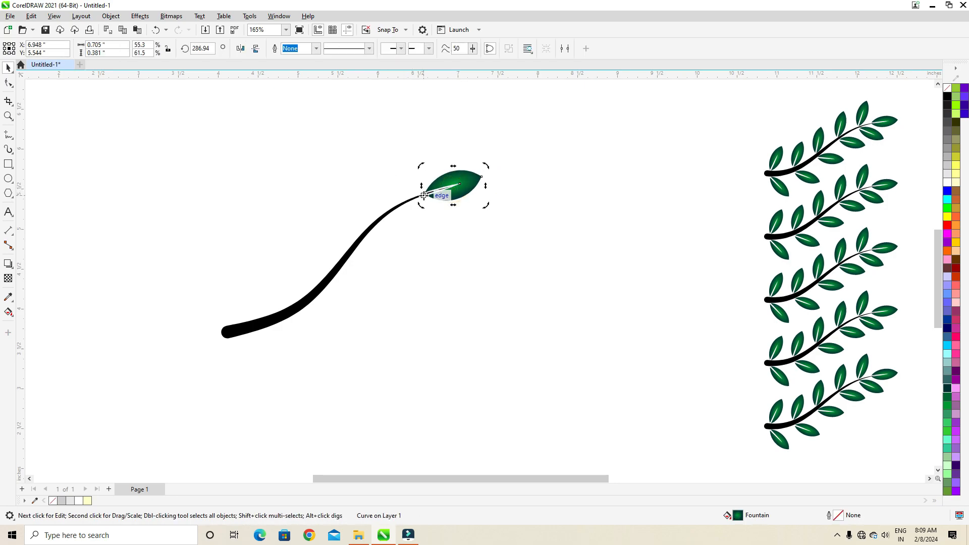
{"action": "right_click", "coordinate": [429, 141]}
{"action": "left_click_drag", "start_coordinate": [486, 166], "coordinate": [245, 297]}
{"action": "left_click", "coordinate": [391, 156]}
{"action": "left_click_drag", "start_coordinate": [231, 261], "coordinate": [226, 254]}
Copy the upright leaf to three more spots along the stem's upper side and adjust the copies' rotation to fit
{"action": "left_click_drag", "start_coordinate": [255, 296], "coordinate": [318, 269]}
{"action": "right_click", "coordinate": [318, 269]}
{"action": "left_click", "coordinate": [317, 267]}
{"action": "left_click_drag", "start_coordinate": [287, 224], "coordinate": [278, 226]}
{"action": "left_click_drag", "start_coordinate": [305, 273], "coordinate": [389, 190]}
{"action": "right_click", "coordinate": [346, 230]}
{"action": "right_click", "coordinate": [389, 190]}
{"action": "left_click", "coordinate": [390, 177]}
{"action": "left_click_drag", "start_coordinate": [410, 142], "coordinate": [418, 147]}
{"action": "key", "text": "Escape"}
Place flipped leaf copies on the stem's underside opposite the two uppermost side leaves and rotate them outward
{"action": "left_click_drag", "start_coordinate": [418, 222], "coordinate": [406, 247]}
{"action": "left_click", "coordinate": [349, 235]}
{"action": "left_click_drag", "start_coordinate": [346, 183], "coordinate": [350, 283]}
{"action": "left_click", "coordinate": [349, 292]}
{"action": "left_click_drag", "start_coordinate": [366, 319], "coordinate": [414, 261]}
{"action": "mouse_move", "coordinate": [365, 267]}
{"action": "left_mouse_down"}
{"action": "mouse_move", "coordinate": [414, 281]}
{"action": "mouse_move", "coordinate": [375, 275]}
{"action": "mouse_move", "coordinate": [366, 259]}
{"action": "left_mouse_up"}
{"action": "left_click", "coordinate": [380, 274]}
{"action": "left_click", "coordinate": [391, 298]}
{"action": "left_click", "coordinate": [432, 241]}
{"action": "left_click", "coordinate": [431, 241]}
{"action": "left_click_drag", "start_coordinate": [451, 254], "coordinate": [456, 243]}
{"action": "left_click", "coordinate": [442, 270]}
Flip a copy of the second upright leaf from the base to the stem's underside and rotate it outward against the stem
{"action": "left_click", "coordinate": [305, 271]}
{"action": "left_click_drag", "start_coordinate": [304, 229], "coordinate": [316, 316]}
{"action": "left_click", "coordinate": [312, 311]}
{"action": "left_click_drag", "start_coordinate": [282, 365], "coordinate": [358, 314]}
{"action": "left_click_drag", "start_coordinate": [318, 305], "coordinate": [326, 318]}
Flip a copy of the lowest upright leaf below the stem's thick end, rotate it outward and move it up against the stem
{"action": "left_click", "coordinate": [253, 281]}
{"action": "left_click_drag", "start_coordinate": [246, 255], "coordinate": [250, 348]}
{"action": "left_click", "coordinate": [251, 359]}
{"action": "left_click_drag", "start_coordinate": [226, 392], "coordinate": [289, 348]}
{"action": "left_click", "coordinate": [267, 367]}
{"action": "left_click", "coordinate": [275, 350]}
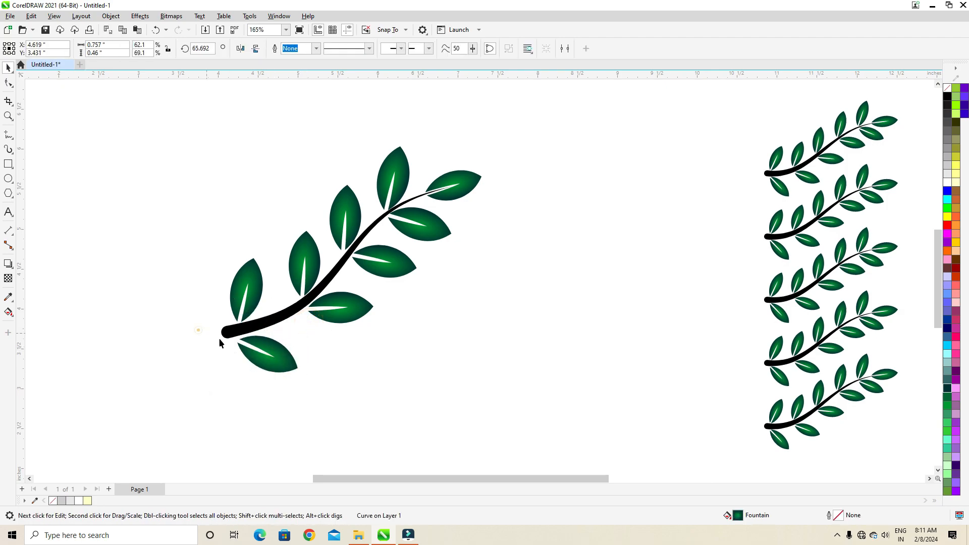
{"action": "left_click", "coordinate": [261, 347]}
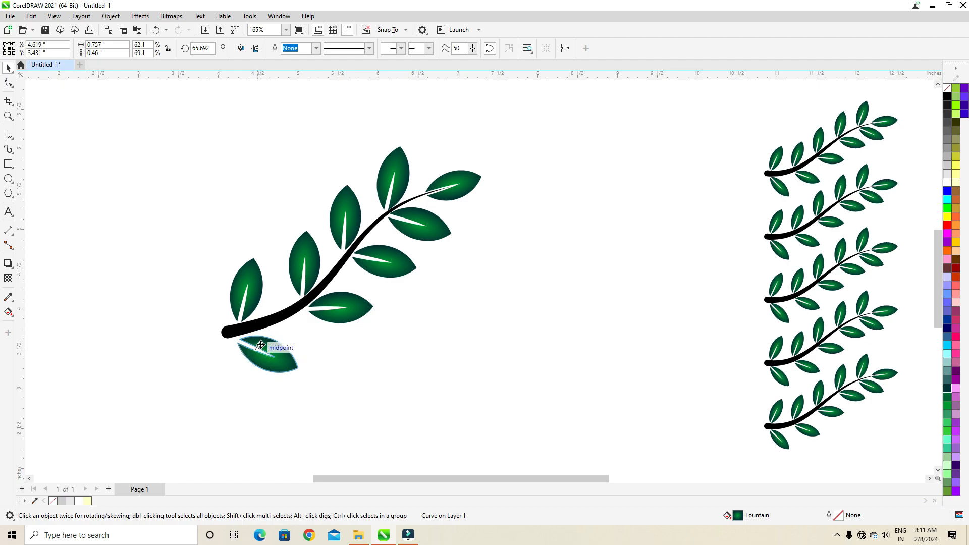
{"action": "left_click_drag", "start_coordinate": [258, 344], "coordinate": [256, 341]}
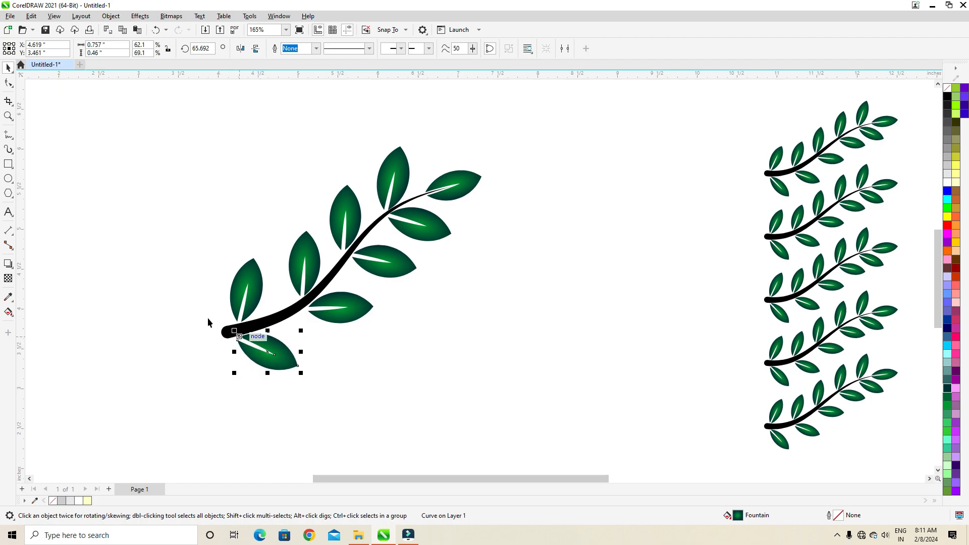
{"action": "left_click", "coordinate": [169, 281]}
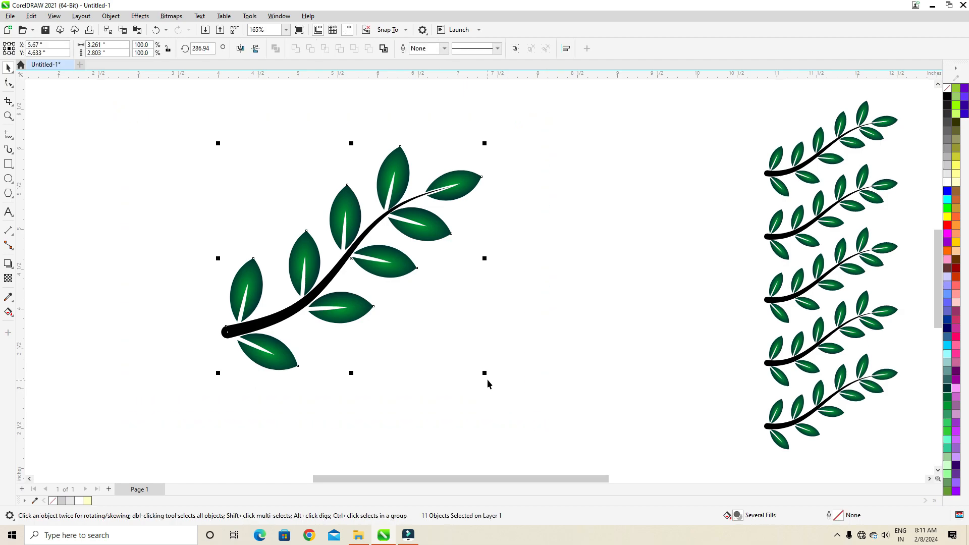
Enlarge the whole branch to about 4.84" by 4.16" and move it to the left
{"action": "left_click_drag", "start_coordinate": [486, 376], "coordinate": [542, 425]}
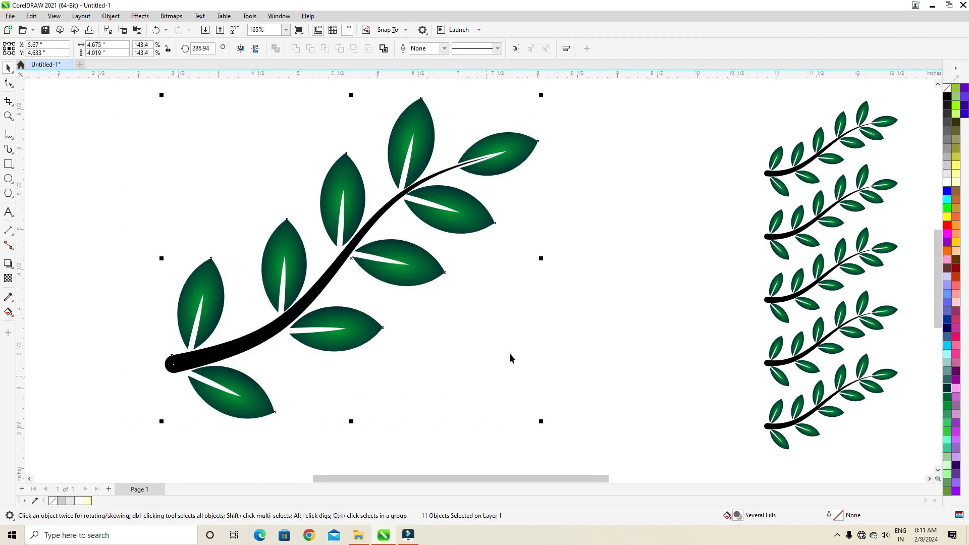
{"action": "left_click_drag", "start_coordinate": [340, 264], "coordinate": [257, 250]}
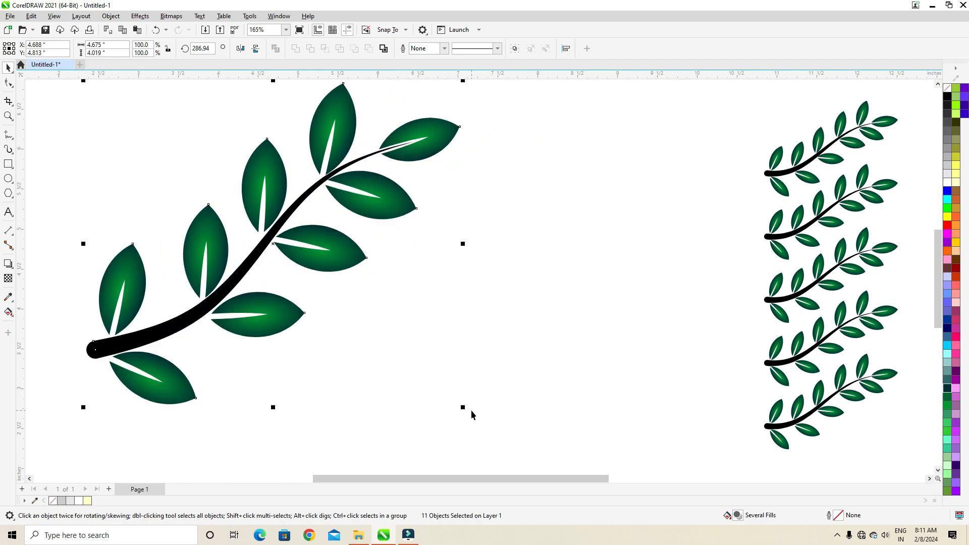
{"action": "left_click_drag", "start_coordinate": [463, 410], "coordinate": [476, 418]}
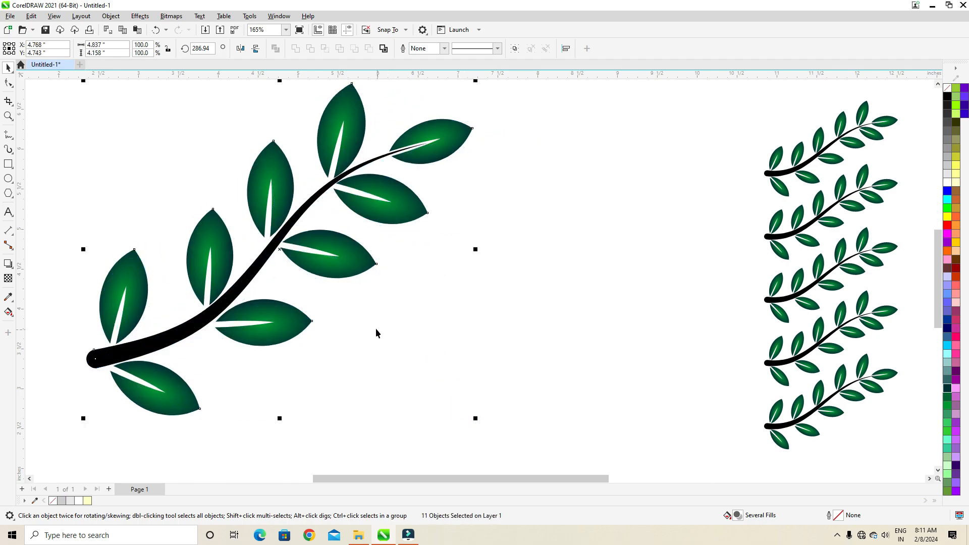
Place a copy of the whole branch between the original and the sample branches, and bring up the full-screen preview
{"action": "left_click_drag", "start_coordinate": [263, 259], "coordinate": [538, 281]}
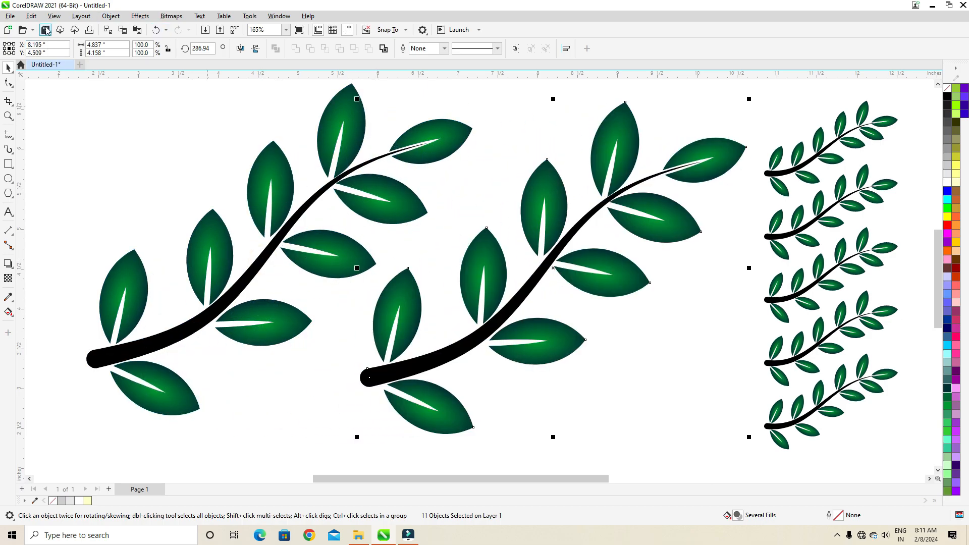
{"action": "left_click", "coordinate": [54, 17]}
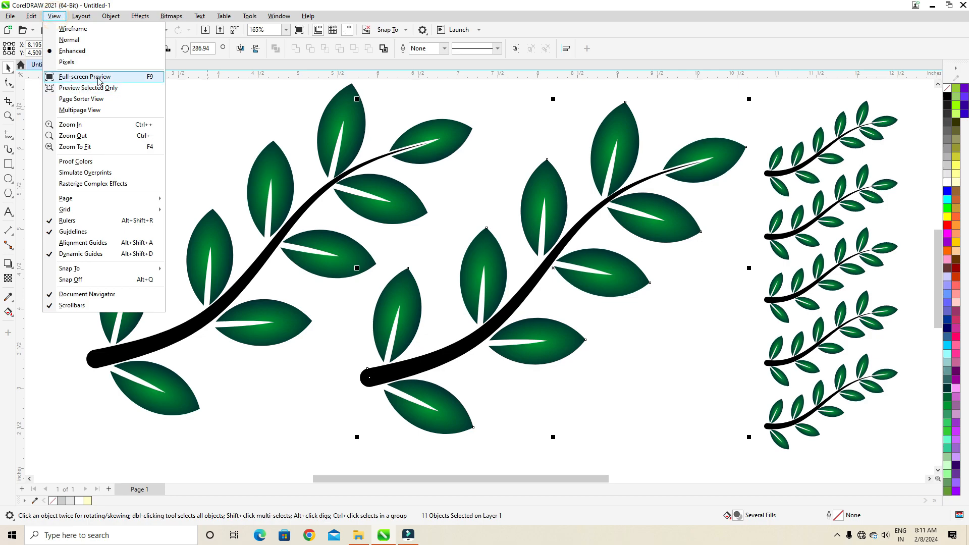